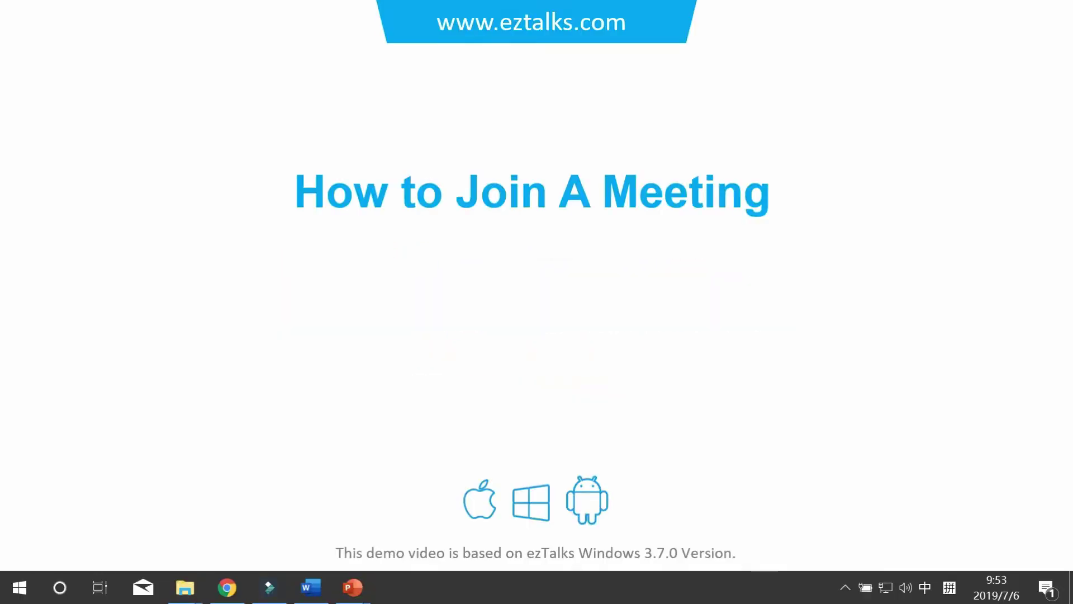
Step: Reveal the 'Join via app' bullet and the next bullet on the How to Join A Meeting slide
{"action": "left_click", "coordinate": [353, 587]}
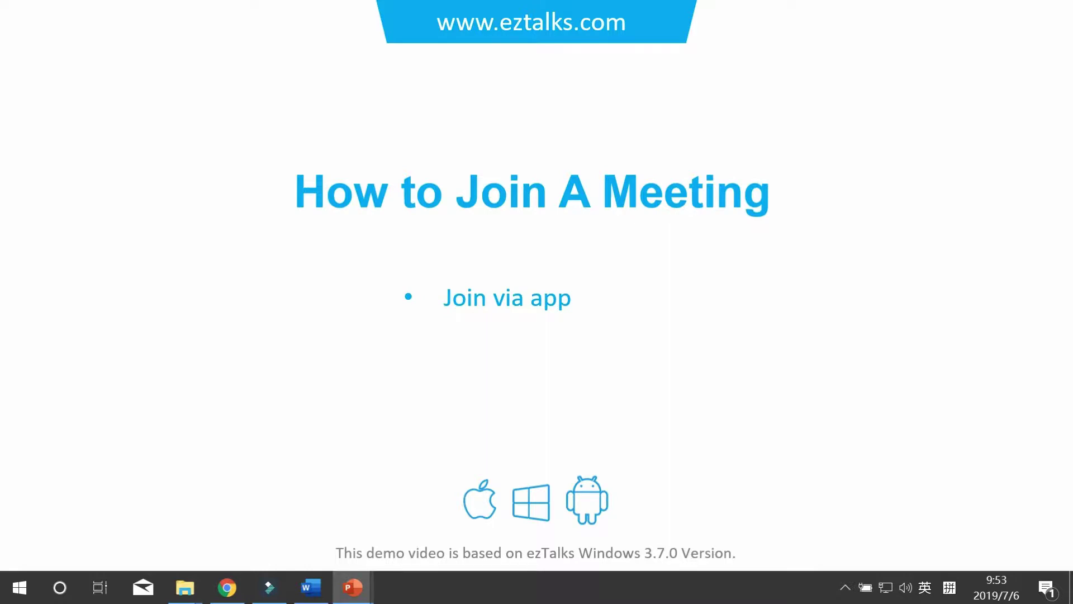
{"action": "key", "text": "space"}
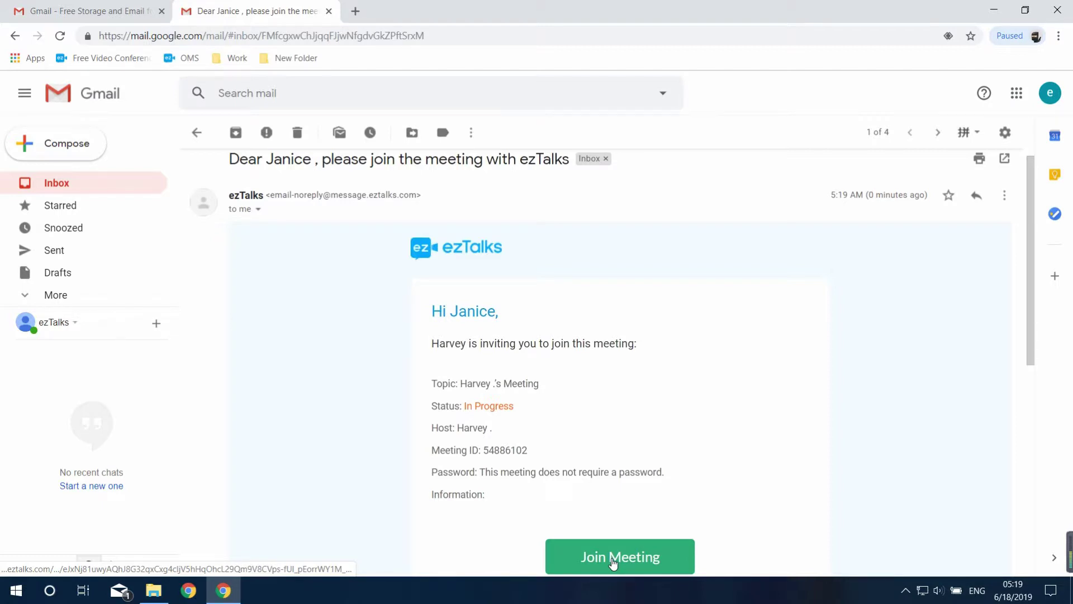
Step: Open the invitation's join page, enter the name Janice and launch the interactive meeting
{"action": "left_click", "coordinate": [614, 562]}
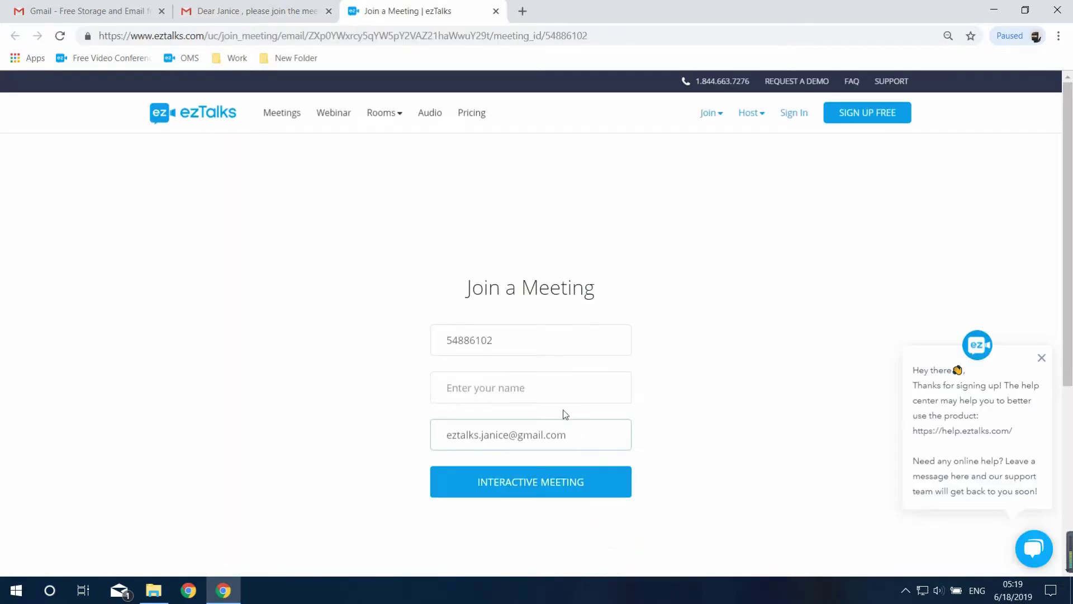
{"action": "left_click", "coordinate": [559, 389]}
{"action": "type", "text": "Ja"}
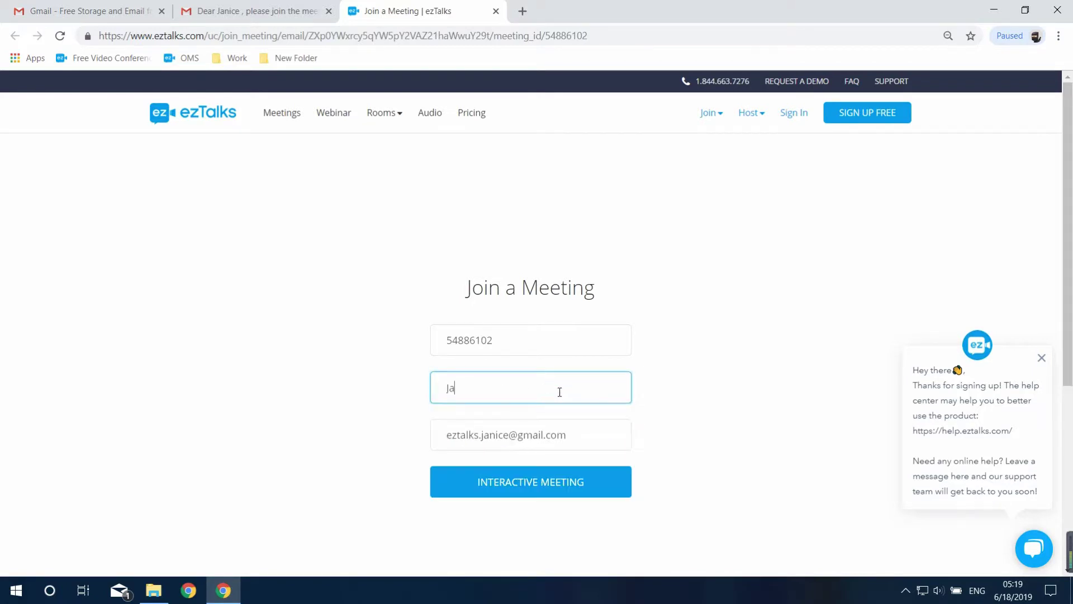
{"action": "type", "text": "nice"}
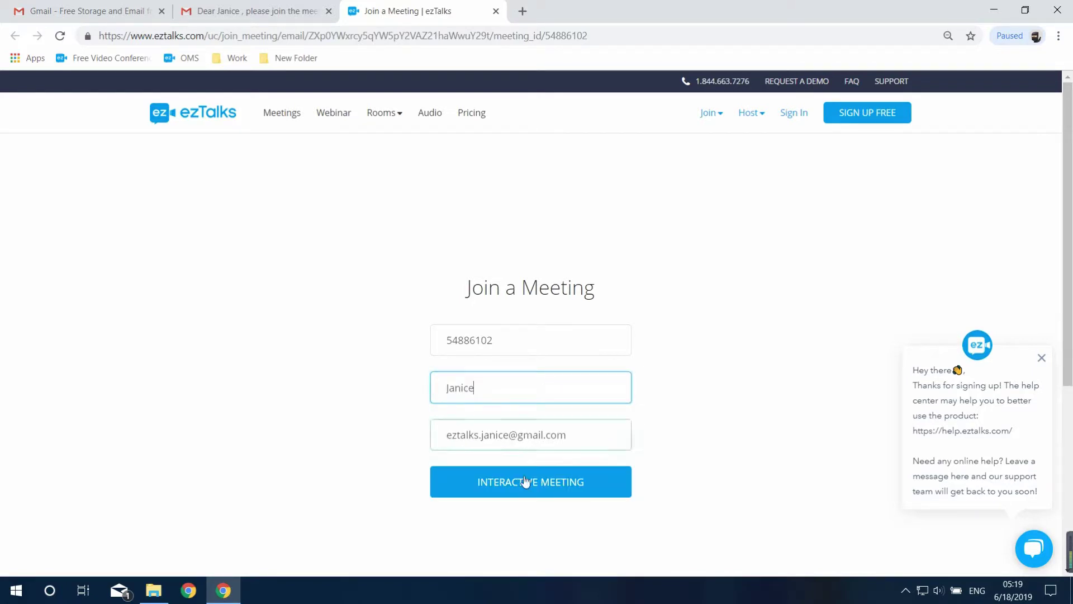
{"action": "left_click", "coordinate": [530, 481]}
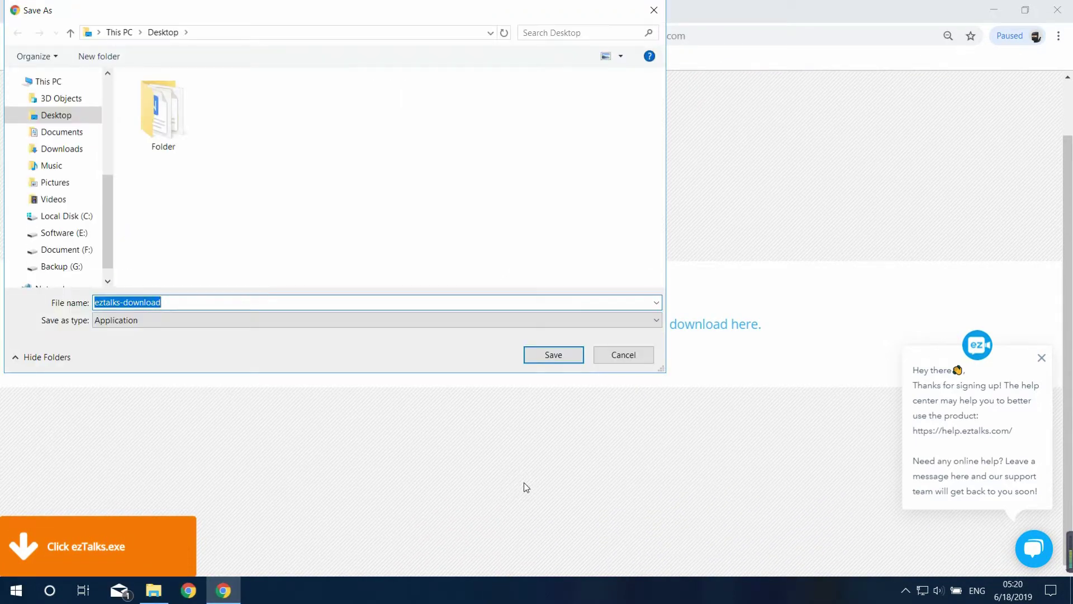
Step: Save eztalks-download.exe, then run it from the download bar and allow it to run
{"action": "left_click", "coordinate": [553, 354]}
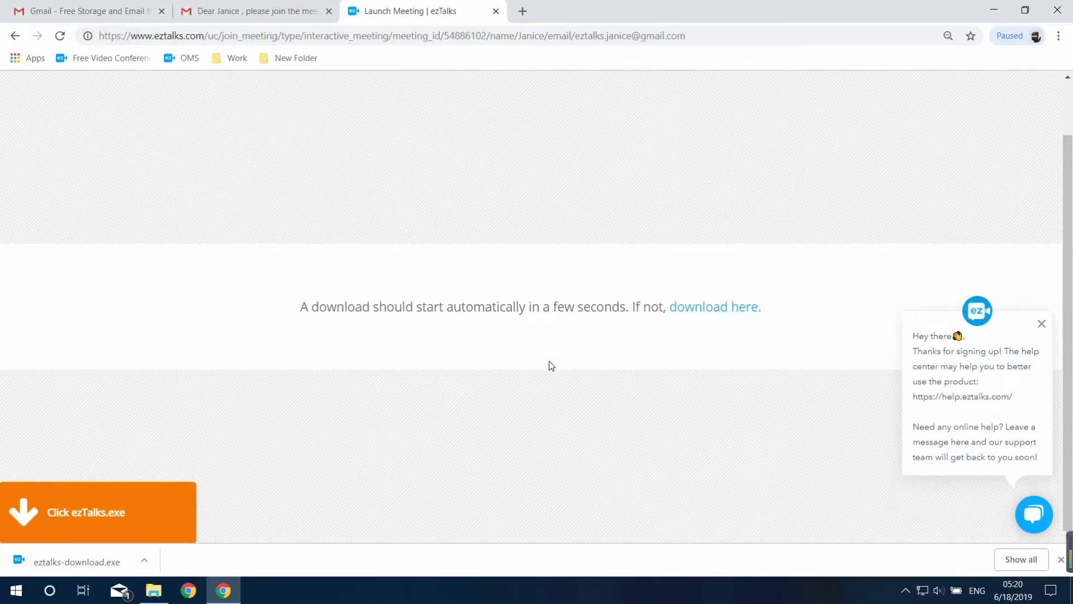
{"action": "left_click", "coordinate": [77, 562]}
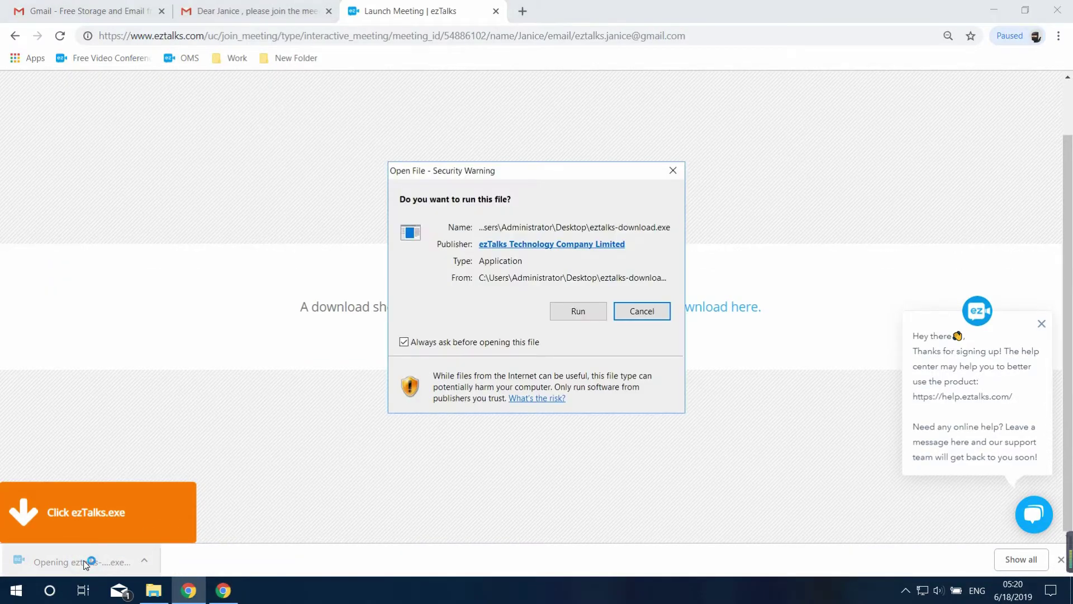
{"action": "left_click", "coordinate": [577, 311]}
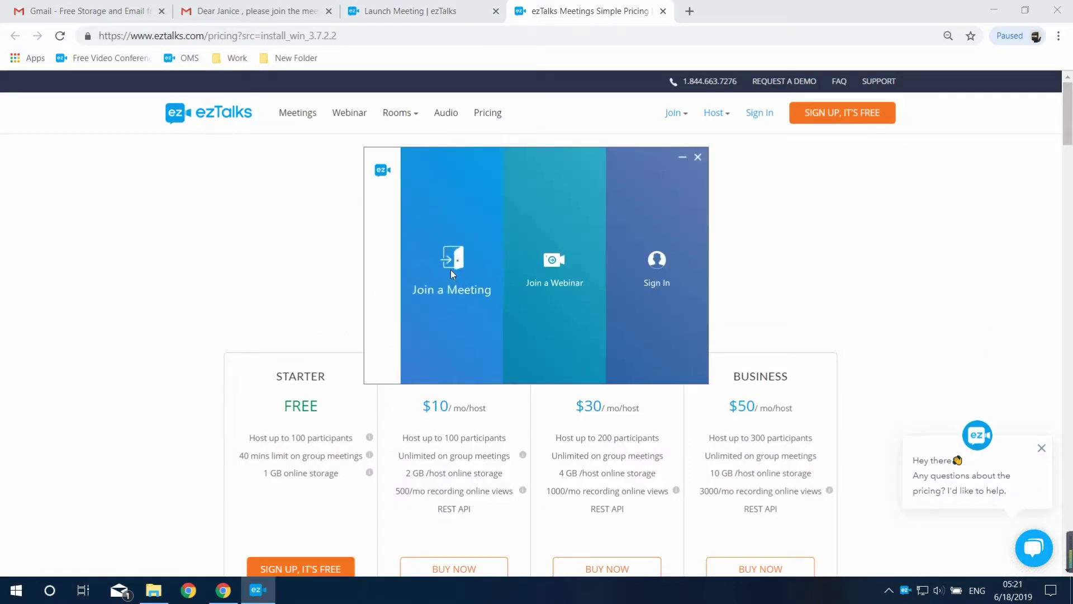
Step: Open the Join a Meeting form and select meeting ID 54886102 in the invitation email
{"action": "left_click", "coordinate": [451, 270]}
{"action": "left_click", "coordinate": [295, 12]}
{"action": "mouse_move", "coordinate": [258, 590]}
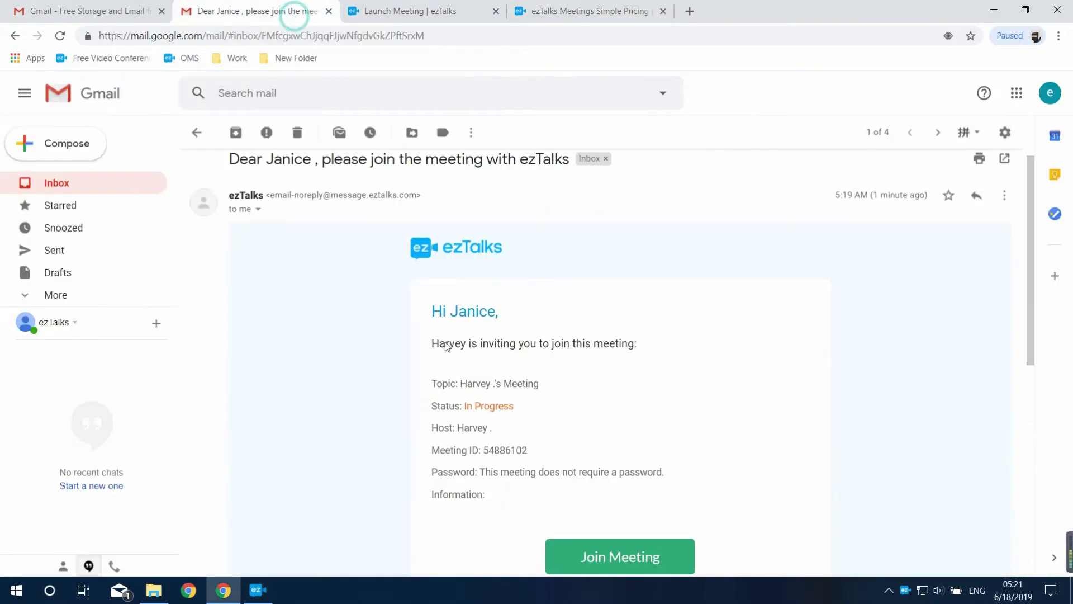
{"action": "double_click", "coordinate": [505, 450]}
{"action": "key", "text": "ctrl+c"}
Step: Paste meeting ID 54886102 into the join form and enter the name Janice and email
{"action": "left_click", "coordinate": [257, 589]}
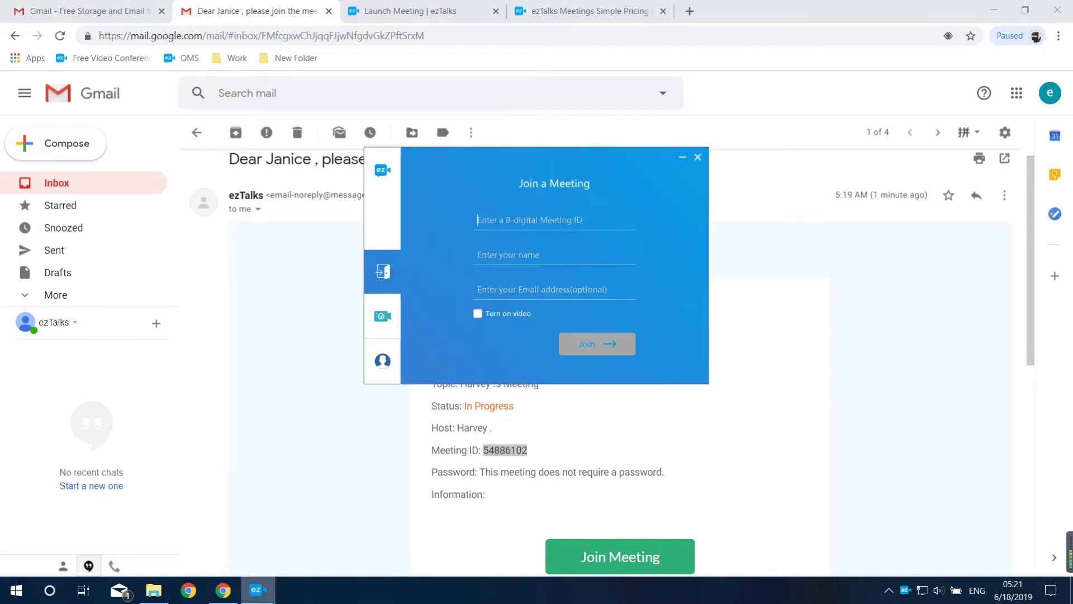
{"action": "left_click", "coordinate": [537, 220]}
{"action": "key", "text": "ctrl+v"}
{"action": "left_click", "coordinate": [500, 255]}
{"action": "type", "text": "janice"}
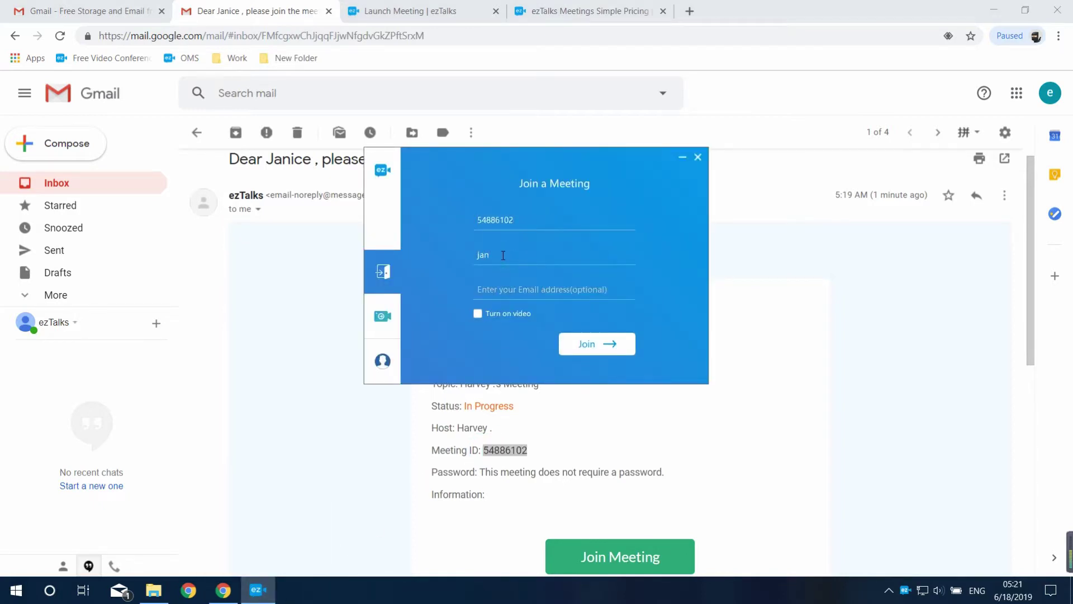
{"action": "left_click", "coordinate": [487, 289]}
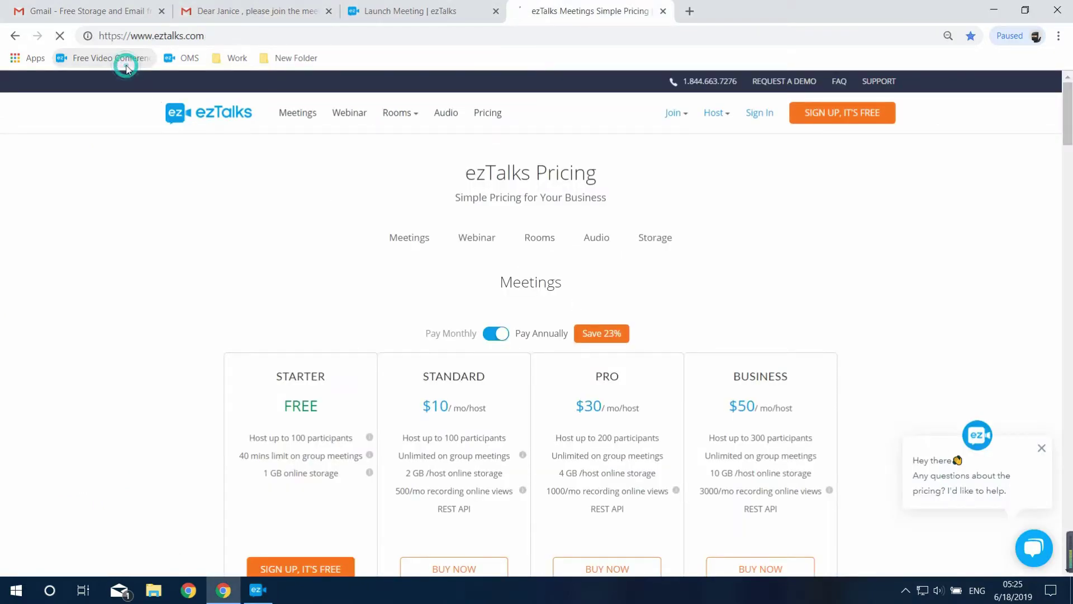
Step: Go from the ezTalks homepage to its Download Center, then show the desktop with Win+D
{"action": "left_click", "coordinate": [109, 58]}
{"action": "scroll", "coordinate": [200, 227], "scroll_direction": "down", "scroll_amount": 5}
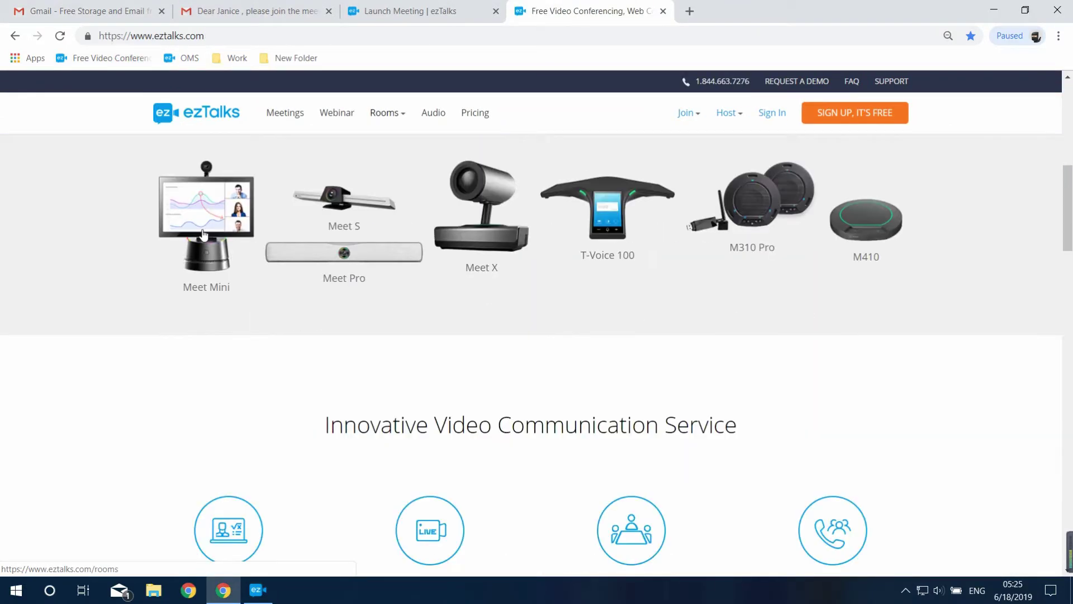
{"action": "scroll", "coordinate": [200, 227], "scroll_direction": "down", "scroll_amount": 5}
{"action": "scroll", "coordinate": [201, 227], "scroll_direction": "down", "scroll_amount": 5}
{"action": "scroll", "coordinate": [199, 227], "scroll_direction": "down", "scroll_amount": 2}
{"action": "left_click", "coordinate": [188, 362]}
{"action": "scroll", "coordinate": [517, 434], "scroll_direction": "down", "scroll_amount": 1}
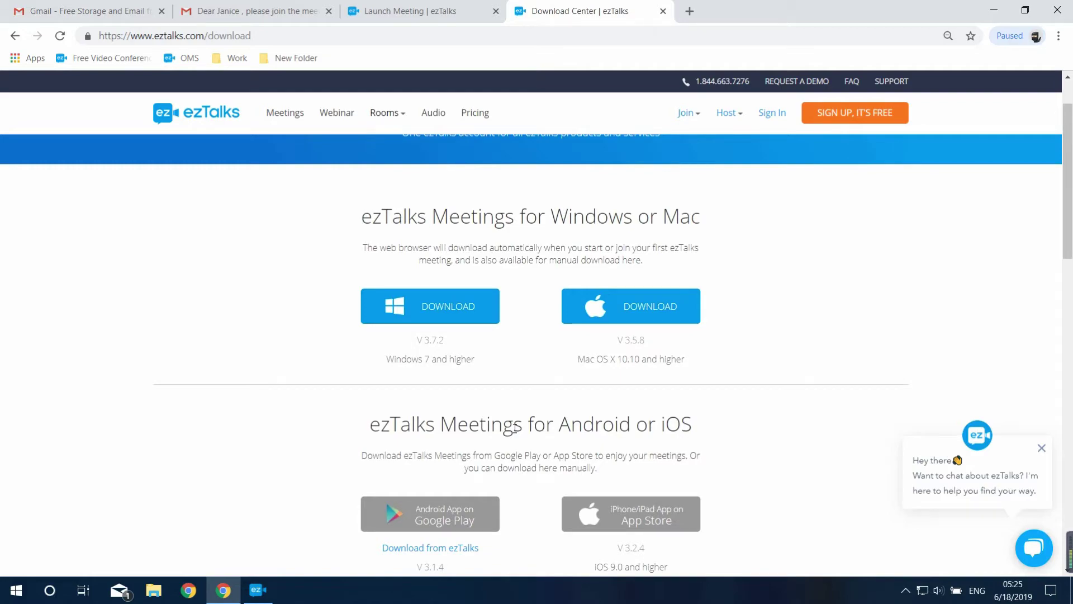
{"action": "key", "text": "super+d"}
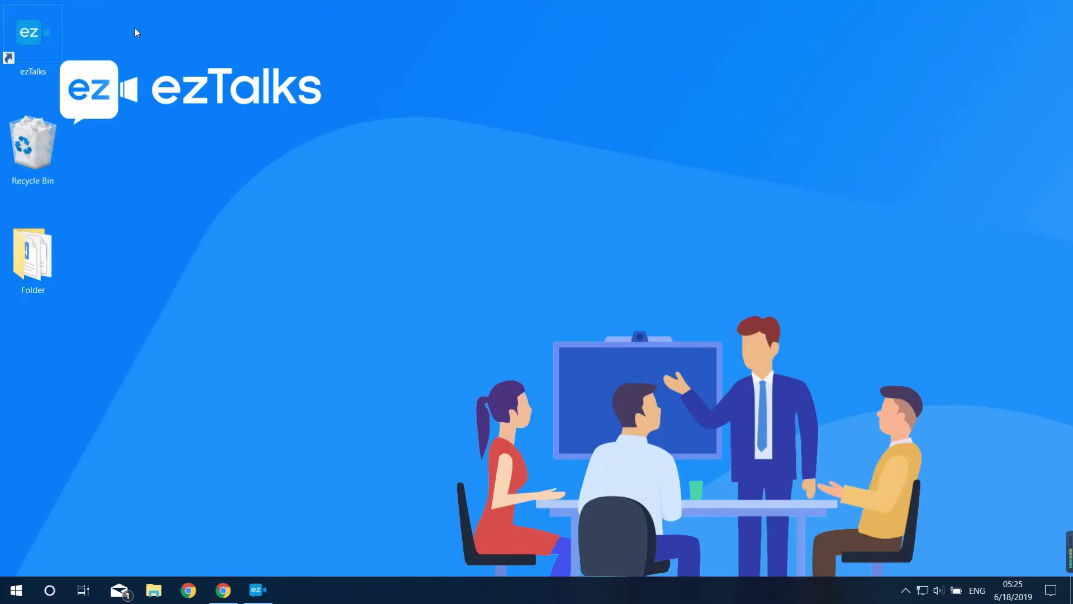
Step: Launch ezTalks from the desktop shortcut and join meeting 54886102 through the Join a Meeting form
{"action": "double_click", "coordinate": [30, 31]}
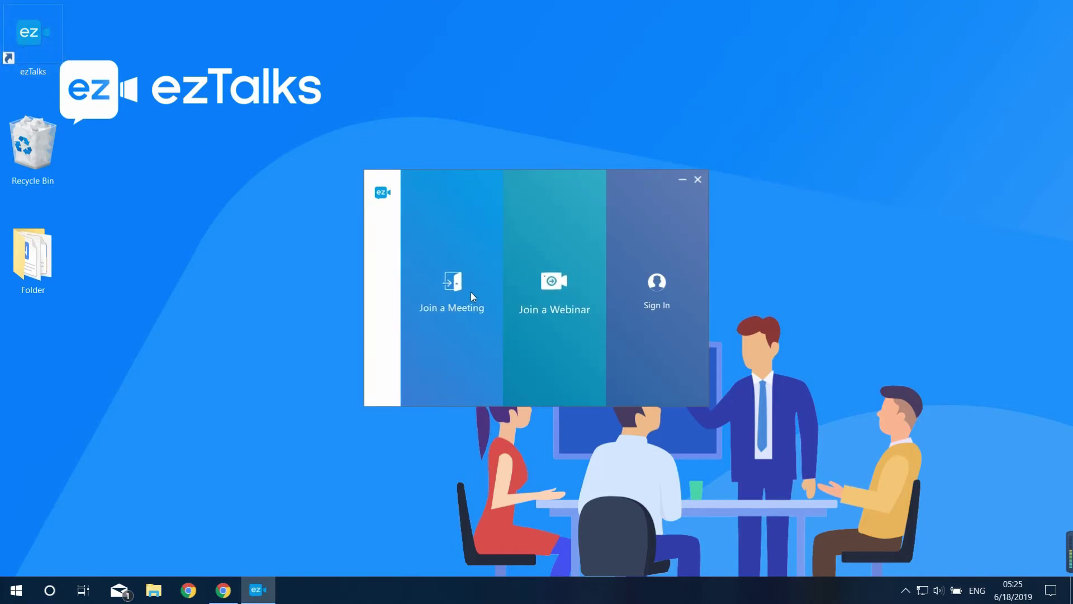
{"action": "left_click", "coordinate": [471, 292]}
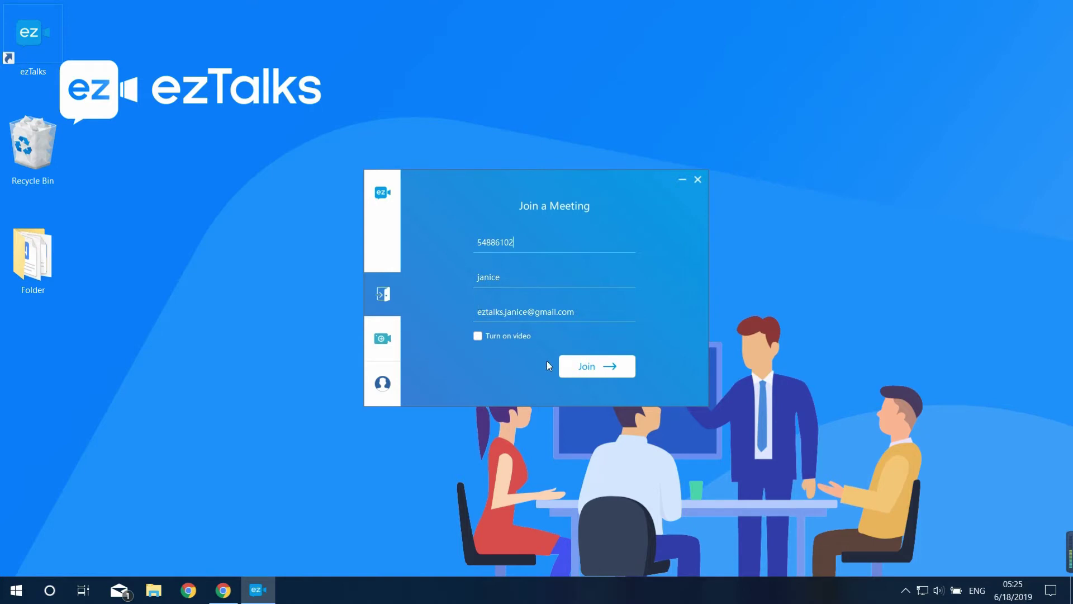
{"action": "left_click", "coordinate": [580, 367]}
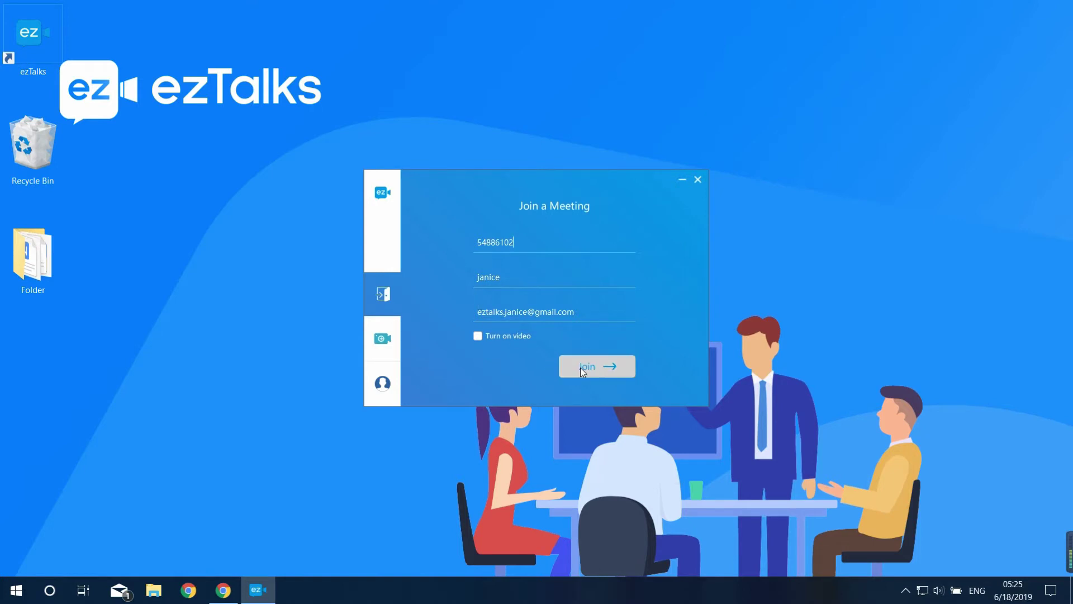